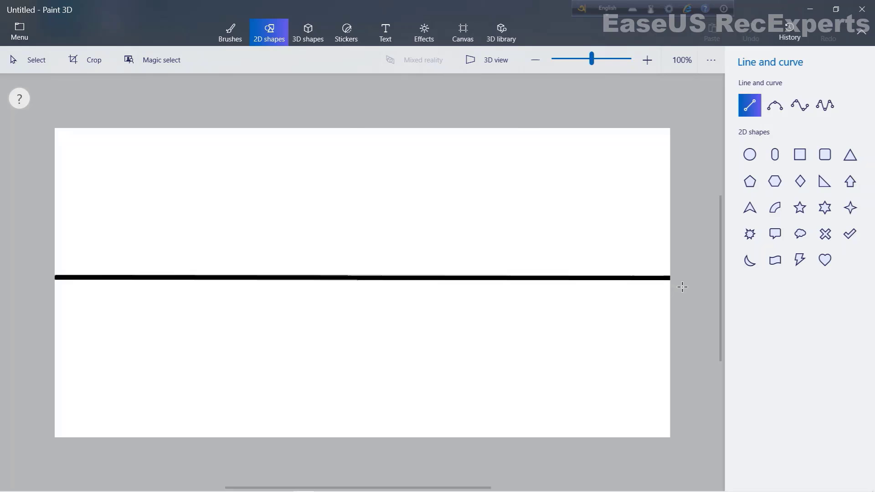
- Draw a straight horizontal line across the middle of the canvas, 31 px thick and yellow
{"action": "left_click_drag", "start_coordinate": [683, 284], "coordinate": [683, 284]}
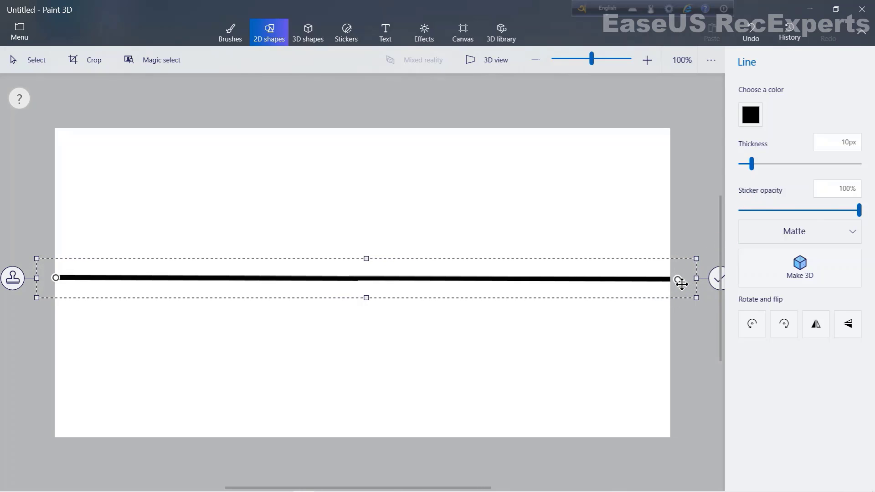
{"action": "left_click_drag", "start_coordinate": [679, 283], "coordinate": [679, 282]}
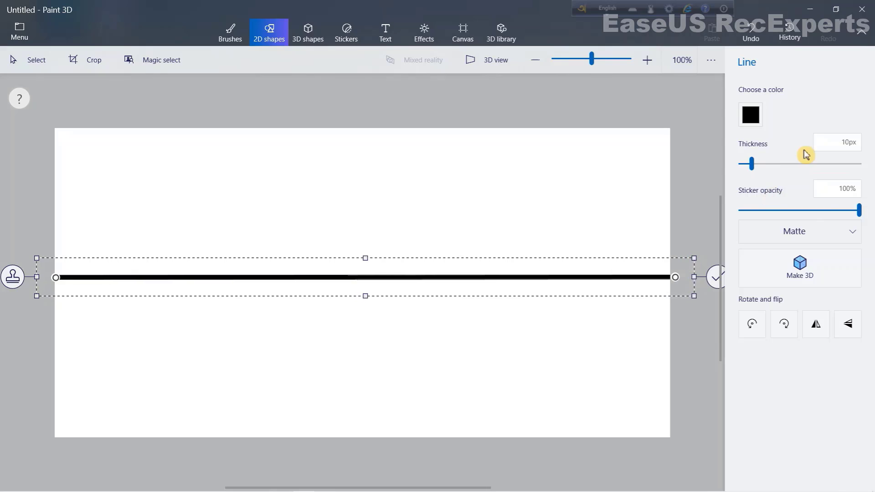
{"action": "left_click_drag", "start_coordinate": [752, 163], "coordinate": [784, 174]}
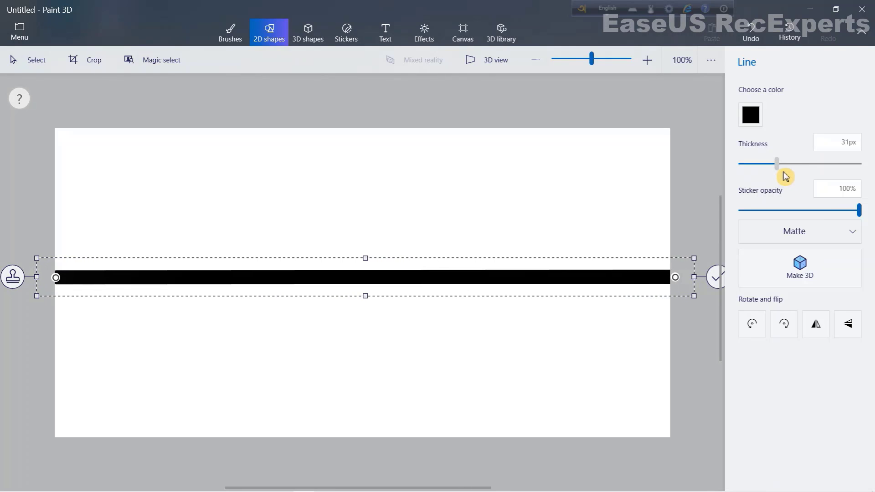
{"action": "left_click", "coordinate": [750, 115]}
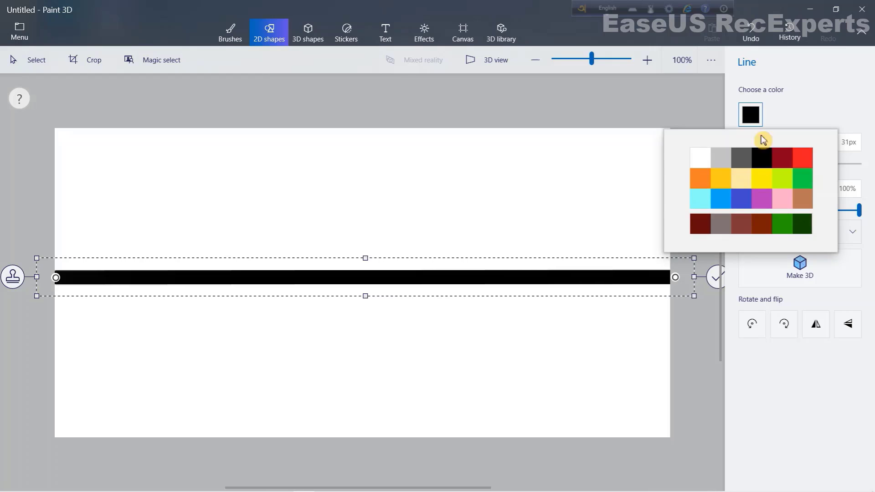
{"action": "left_click", "coordinate": [768, 179]}
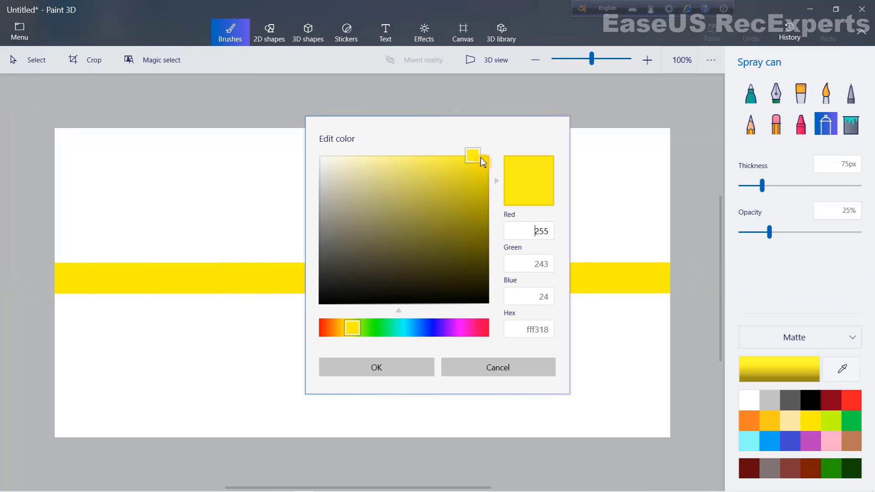
- Spray amber (ffc400) along the upper edge of the yellow band's left half with the 75 px spray can
{"action": "left_click_drag", "start_coordinate": [478, 156], "coordinate": [506, 153]}
{"action": "left_click_drag", "start_coordinate": [362, 328], "coordinate": [357, 329]}
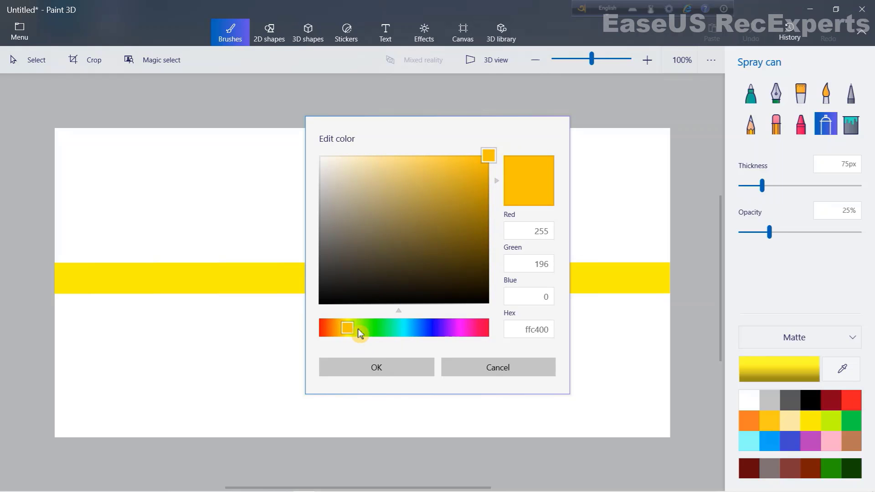
{"action": "left_click", "coordinate": [379, 373]}
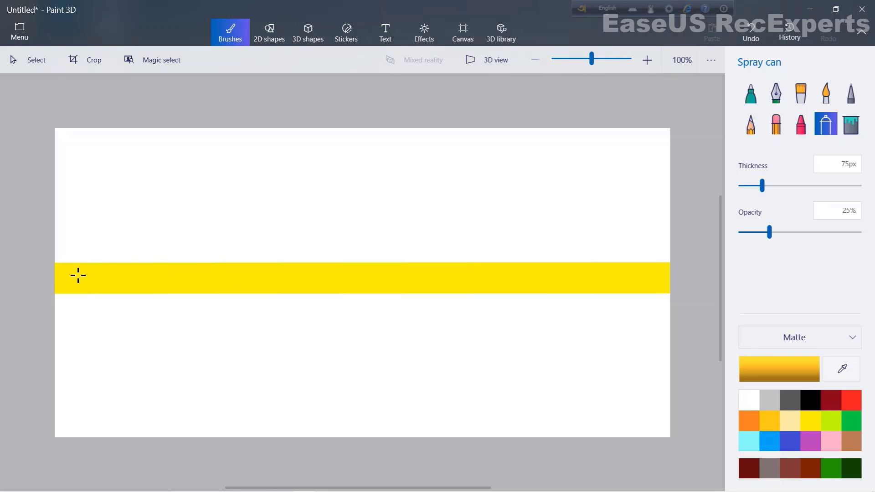
{"action": "left_click_drag", "start_coordinate": [75, 272], "coordinate": [90, 273]}
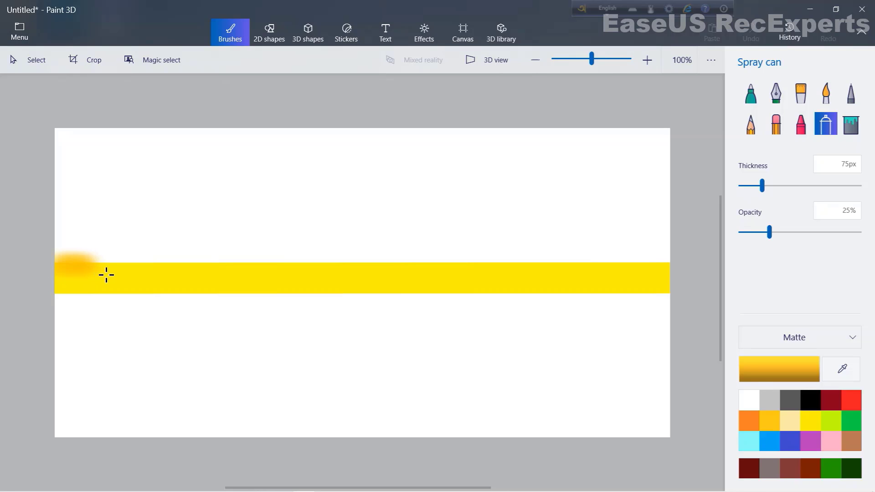
{"action": "mouse_move", "coordinate": [131, 273]}
{"action": "left_mouse_down"}
{"action": "mouse_move", "coordinate": [88, 272]}
{"action": "mouse_move", "coordinate": [176, 275]}
{"action": "left_mouse_up"}
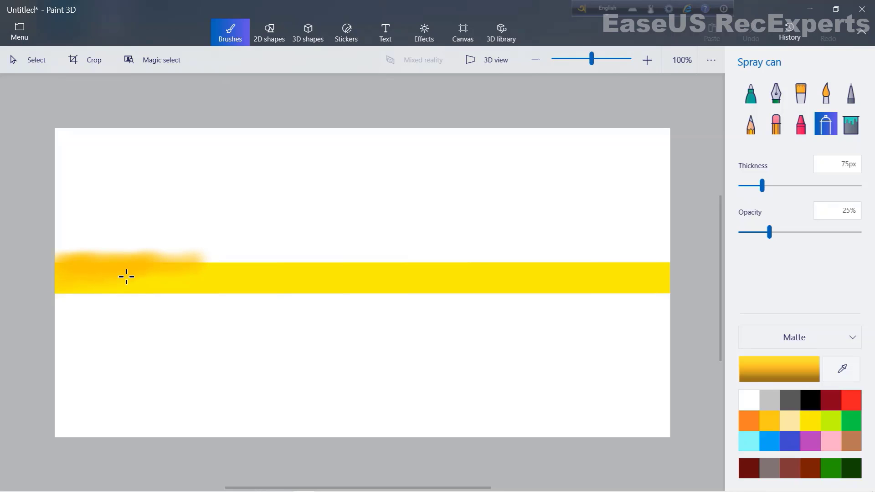
{"action": "left_click_drag", "start_coordinate": [179, 271], "coordinate": [244, 262]}
{"action": "mouse_move", "coordinate": [175, 276]}
{"action": "left_mouse_down"}
{"action": "mouse_move", "coordinate": [331, 268]}
{"action": "mouse_move", "coordinate": [358, 290]}
{"action": "mouse_move", "coordinate": [335, 268]}
{"action": "mouse_move", "coordinate": [314, 269]}
{"action": "left_mouse_up"}
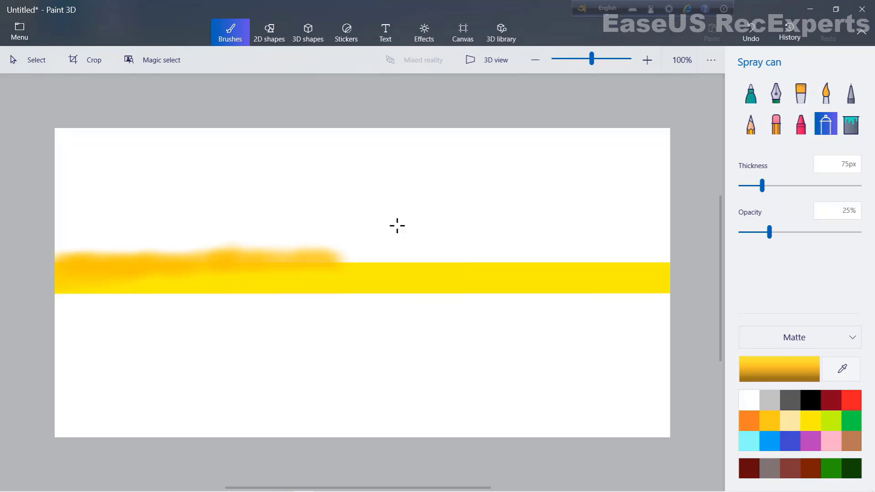
- Increase the spray thickness to 116 px and extend the amber glow along the full width above the yellow band
{"action": "left_click", "coordinate": [779, 186]}
{"action": "mouse_move", "coordinate": [645, 283]}
{"action": "left_mouse_down"}
{"action": "mouse_move", "coordinate": [666, 269]}
{"action": "mouse_move", "coordinate": [686, 270]}
{"action": "mouse_move", "coordinate": [647, 265]}
{"action": "mouse_move", "coordinate": [664, 272]}
{"action": "mouse_move", "coordinate": [645, 272]}
{"action": "mouse_move", "coordinate": [680, 292]}
{"action": "mouse_move", "coordinate": [620, 265]}
{"action": "mouse_move", "coordinate": [410, 278]}
{"action": "mouse_move", "coordinate": [359, 275]}
{"action": "mouse_move", "coordinate": [303, 250]}
{"action": "left_mouse_up"}
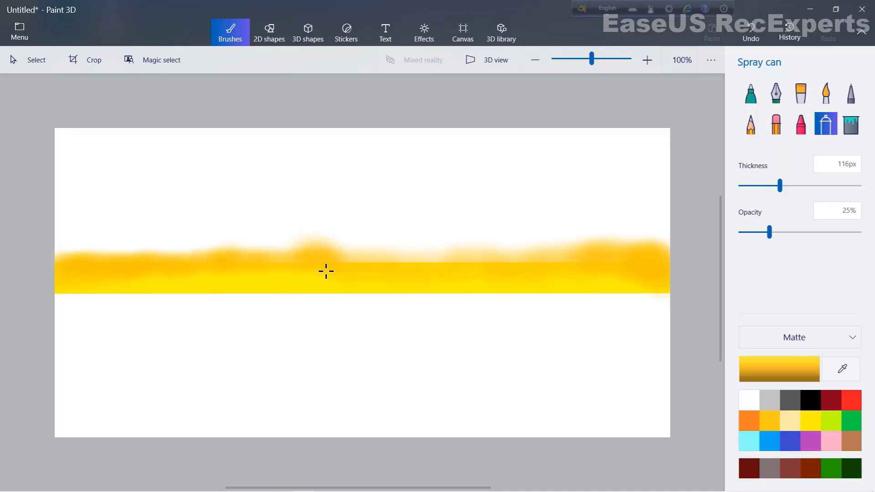
{"action": "mouse_move", "coordinate": [155, 272]}
{"action": "left_mouse_down"}
{"action": "mouse_move", "coordinate": [197, 280]}
{"action": "mouse_move", "coordinate": [263, 270]}
{"action": "mouse_move", "coordinate": [347, 281]}
{"action": "mouse_move", "coordinate": [433, 267]}
{"action": "mouse_move", "coordinate": [627, 270]}
{"action": "left_mouse_up"}
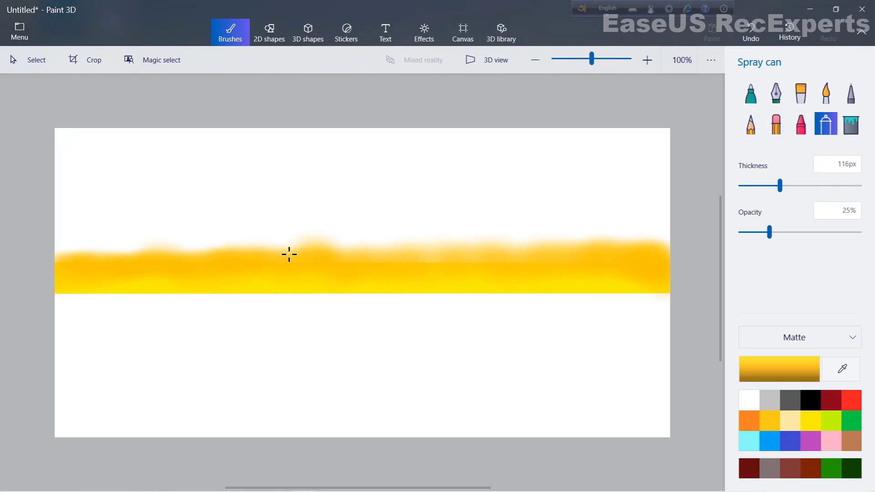
{"action": "left_click_drag", "start_coordinate": [63, 257], "coordinate": [206, 260]}
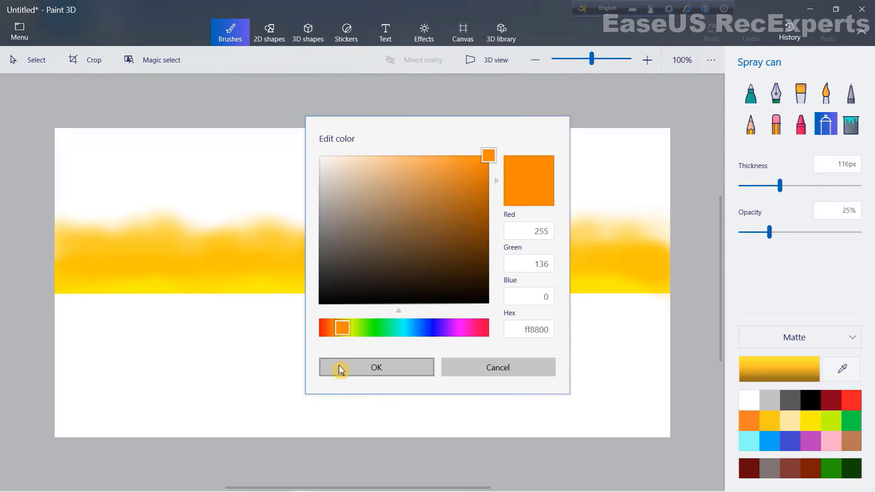
- Spray orange (ff8800) above the amber band from the far left and across the right half, using 15% opacity and 146 px thickness
{"action": "left_click", "coordinate": [341, 367]}
{"action": "mouse_move", "coordinate": [77, 236]}
{"action": "left_mouse_down"}
{"action": "mouse_move", "coordinate": [51, 251]}
{"action": "mouse_move", "coordinate": [80, 245]}
{"action": "mouse_move", "coordinate": [87, 233]}
{"action": "mouse_move", "coordinate": [137, 234]}
{"action": "left_mouse_up"}
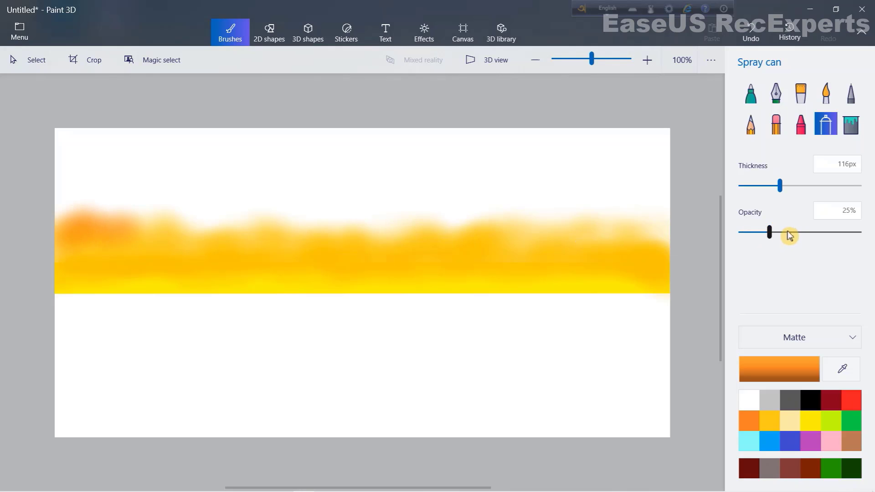
{"action": "mouse_move", "coordinate": [769, 233]}
{"action": "left_mouse_down"}
{"action": "mouse_move", "coordinate": [759, 234]}
{"action": "mouse_move", "coordinate": [766, 240]}
{"action": "left_mouse_up"}
{"action": "mouse_move", "coordinate": [630, 235]}
{"action": "left_mouse_down"}
{"action": "mouse_move", "coordinate": [677, 245]}
{"action": "mouse_move", "coordinate": [646, 247]}
{"action": "mouse_move", "coordinate": [669, 251]}
{"action": "mouse_move", "coordinate": [663, 257]}
{"action": "mouse_move", "coordinate": [572, 233]}
{"action": "mouse_move", "coordinate": [506, 240]}
{"action": "mouse_move", "coordinate": [608, 246]}
{"action": "left_mouse_up"}
{"action": "left_click_drag", "start_coordinate": [779, 185], "coordinate": [791, 186]}
{"action": "mouse_move", "coordinate": [643, 224]}
{"action": "left_mouse_down"}
{"action": "mouse_move", "coordinate": [519, 232]}
{"action": "mouse_move", "coordinate": [549, 250]}
{"action": "mouse_move", "coordinate": [331, 244]}
{"action": "mouse_move", "coordinate": [472, 227]}
{"action": "mouse_move", "coordinate": [443, 220]}
{"action": "mouse_move", "coordinate": [388, 237]}
{"action": "mouse_move", "coordinate": [465, 223]}
{"action": "mouse_move", "coordinate": [514, 228]}
{"action": "left_mouse_up"}
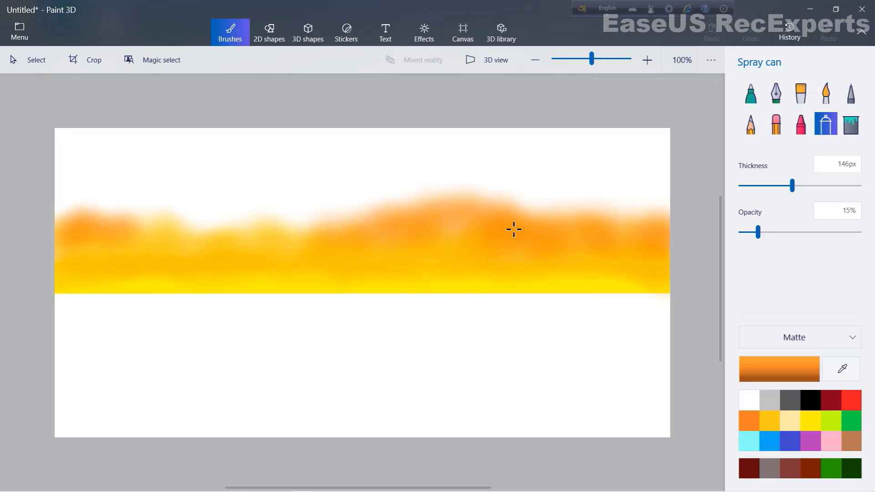
- Raise the spray opacity to 24% and build up the orange layer across the left side and over the right side
{"action": "left_click", "coordinate": [776, 237]}
{"action": "mouse_move", "coordinate": [440, 219]}
{"action": "left_mouse_down"}
{"action": "mouse_move", "coordinate": [492, 225]}
{"action": "mouse_move", "coordinate": [302, 224]}
{"action": "mouse_move", "coordinate": [256, 240]}
{"action": "mouse_move", "coordinate": [380, 228]}
{"action": "mouse_move", "coordinate": [383, 236]}
{"action": "mouse_move", "coordinate": [281, 239]}
{"action": "mouse_move", "coordinate": [331, 246]}
{"action": "mouse_move", "coordinate": [229, 238]}
{"action": "mouse_move", "coordinate": [38, 260]}
{"action": "mouse_move", "coordinate": [154, 218]}
{"action": "mouse_move", "coordinate": [265, 214]}
{"action": "mouse_move", "coordinate": [126, 250]}
{"action": "left_mouse_up"}
{"action": "mouse_move", "coordinate": [56, 231]}
{"action": "left_mouse_down"}
{"action": "mouse_move", "coordinate": [173, 216]}
{"action": "mouse_move", "coordinate": [217, 226]}
{"action": "mouse_move", "coordinate": [132, 237]}
{"action": "mouse_move", "coordinate": [96, 222]}
{"action": "left_mouse_up"}
{"action": "mouse_move", "coordinate": [569, 213]}
{"action": "left_mouse_down"}
{"action": "mouse_move", "coordinate": [674, 229]}
{"action": "mouse_move", "coordinate": [531, 206]}
{"action": "mouse_move", "coordinate": [583, 238]}
{"action": "left_mouse_up"}
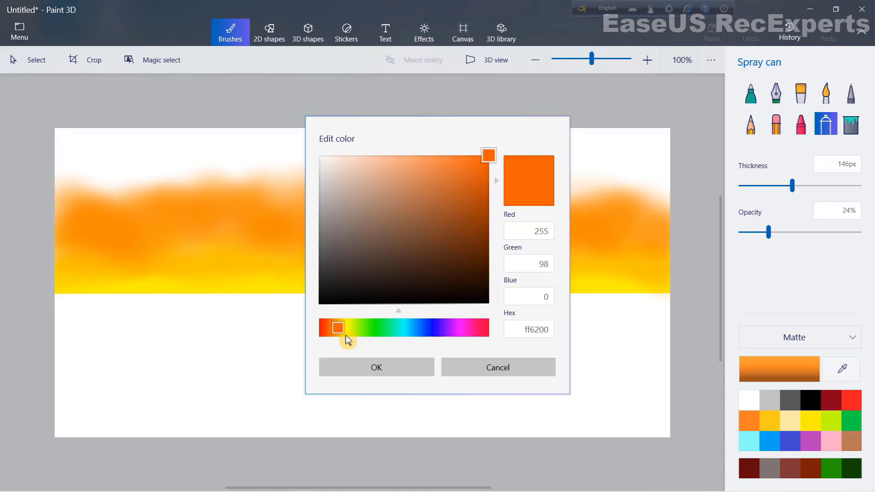
- Spray deeper orange (ff6200) across the upper part of the orange sky, starting at 14% opacity
{"action": "left_click", "coordinate": [377, 367]}
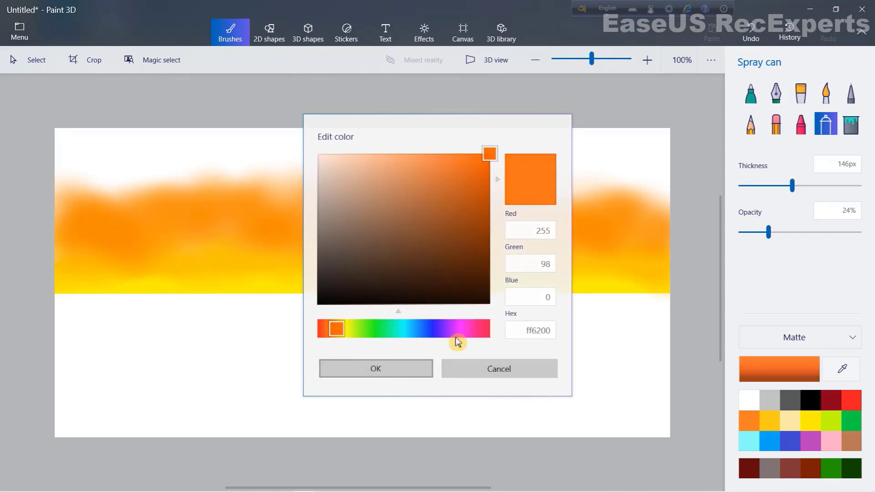
{"action": "mouse_move", "coordinate": [768, 231]}
{"action": "left_mouse_down"}
{"action": "mouse_move", "coordinate": [764, 242]}
{"action": "mouse_move", "coordinate": [756, 235]}
{"action": "left_mouse_up"}
{"action": "mouse_move", "coordinate": [652, 203]}
{"action": "left_mouse_down"}
{"action": "mouse_move", "coordinate": [659, 221]}
{"action": "mouse_move", "coordinate": [605, 200]}
{"action": "mouse_move", "coordinate": [512, 224]}
{"action": "mouse_move", "coordinate": [480, 204]}
{"action": "mouse_move", "coordinate": [465, 208]}
{"action": "mouse_move", "coordinate": [525, 196]}
{"action": "mouse_move", "coordinate": [553, 205]}
{"action": "mouse_move", "coordinate": [471, 222]}
{"action": "mouse_move", "coordinate": [358, 223]}
{"action": "mouse_move", "coordinate": [246, 197]}
{"action": "mouse_move", "coordinate": [289, 201]}
{"action": "mouse_move", "coordinate": [309, 223]}
{"action": "mouse_move", "coordinate": [357, 200]}
{"action": "mouse_move", "coordinate": [466, 205]}
{"action": "left_mouse_up"}
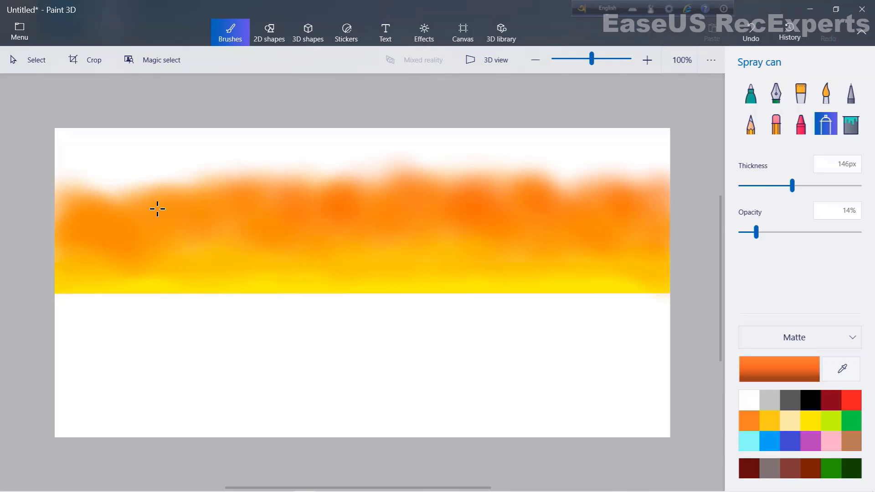
{"action": "mouse_move", "coordinate": [69, 191]}
{"action": "left_mouse_down"}
{"action": "mouse_move", "coordinate": [69, 216]}
{"action": "mouse_move", "coordinate": [93, 197]}
{"action": "mouse_move", "coordinate": [133, 200]}
{"action": "left_mouse_up"}
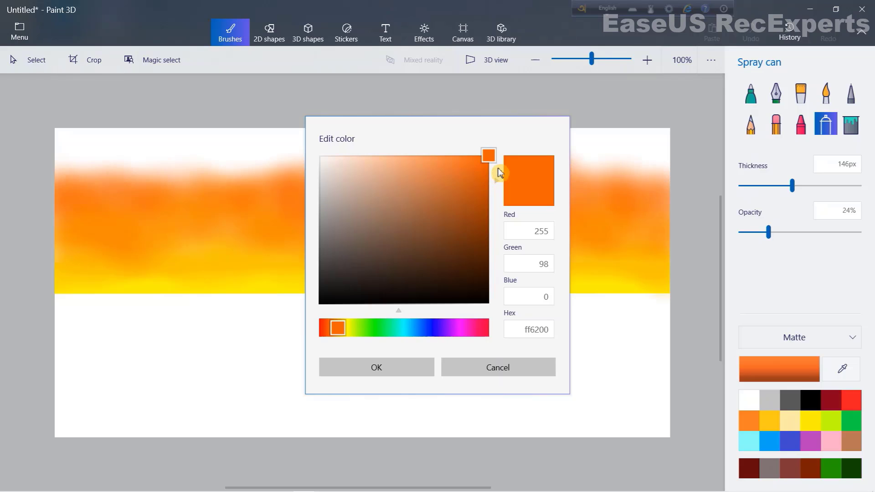
- Spray a dark burnt-orange layer (bc4800) across the top of the sky, reducing the opacity to 17% before raising it for the upper edge
{"action": "left_click_drag", "start_coordinate": [498, 154], "coordinate": [518, 204]}
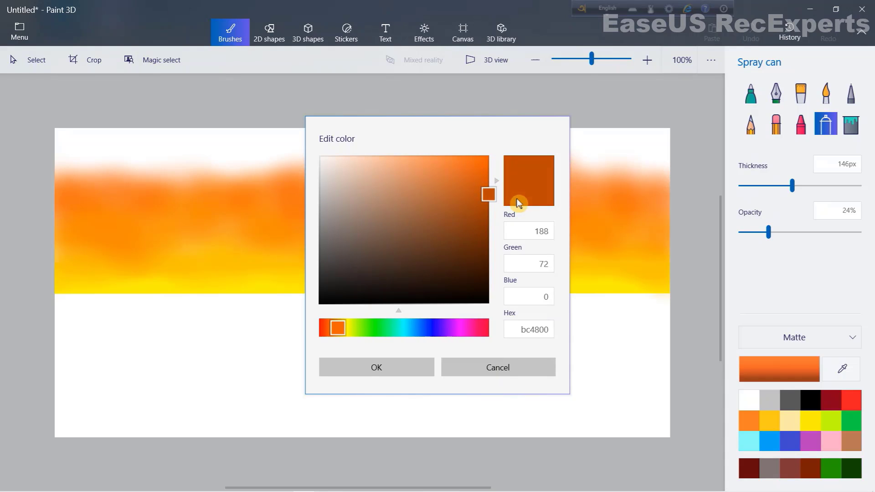
{"action": "left_click", "coordinate": [408, 366]}
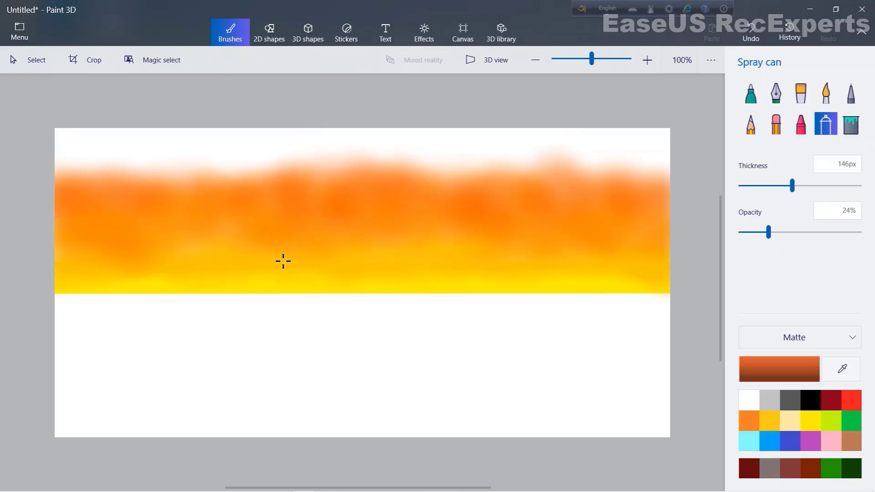
{"action": "mouse_move", "coordinate": [80, 166]}
{"action": "left_mouse_down"}
{"action": "mouse_move", "coordinate": [64, 178]}
{"action": "mouse_move", "coordinate": [404, 173]}
{"action": "mouse_move", "coordinate": [549, 183]}
{"action": "mouse_move", "coordinate": [604, 177]}
{"action": "mouse_move", "coordinate": [701, 191]}
{"action": "left_mouse_up"}
{"action": "left_click_drag", "start_coordinate": [768, 232], "coordinate": [759, 232]}
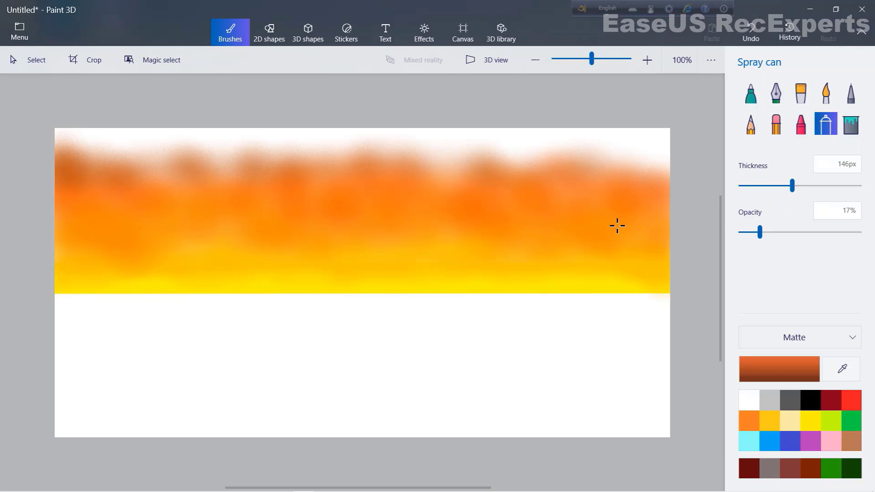
{"action": "mouse_move", "coordinate": [61, 214]}
{"action": "left_mouse_down"}
{"action": "mouse_move", "coordinate": [311, 192]}
{"action": "mouse_move", "coordinate": [460, 195]}
{"action": "mouse_move", "coordinate": [662, 171]}
{"action": "mouse_move", "coordinate": [683, 207]}
{"action": "mouse_move", "coordinate": [574, 207]}
{"action": "mouse_move", "coordinate": [668, 229]}
{"action": "mouse_move", "coordinate": [603, 203]}
{"action": "mouse_move", "coordinate": [435, 186]}
{"action": "mouse_move", "coordinate": [269, 185]}
{"action": "mouse_move", "coordinate": [143, 213]}
{"action": "mouse_move", "coordinate": [91, 212]}
{"action": "left_mouse_up"}
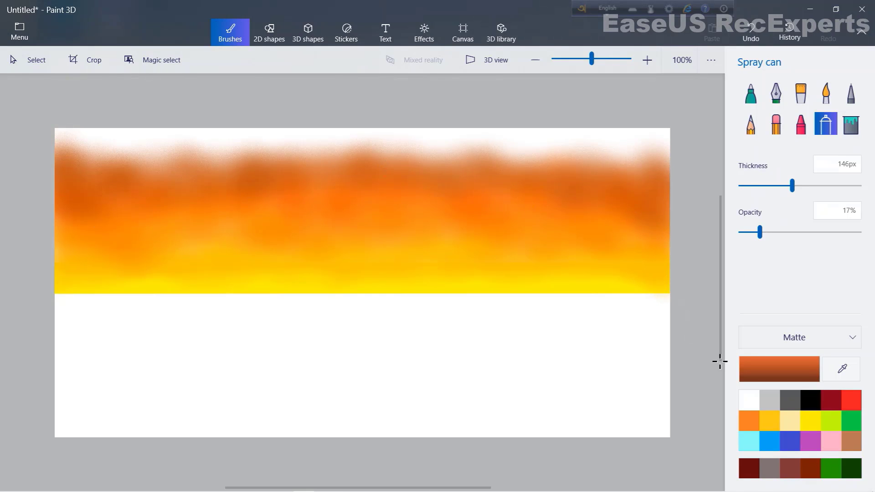
{"action": "left_click", "coordinate": [780, 232]}
{"action": "left_click_drag", "start_coordinate": [672, 152], "coordinate": [678, 163]}
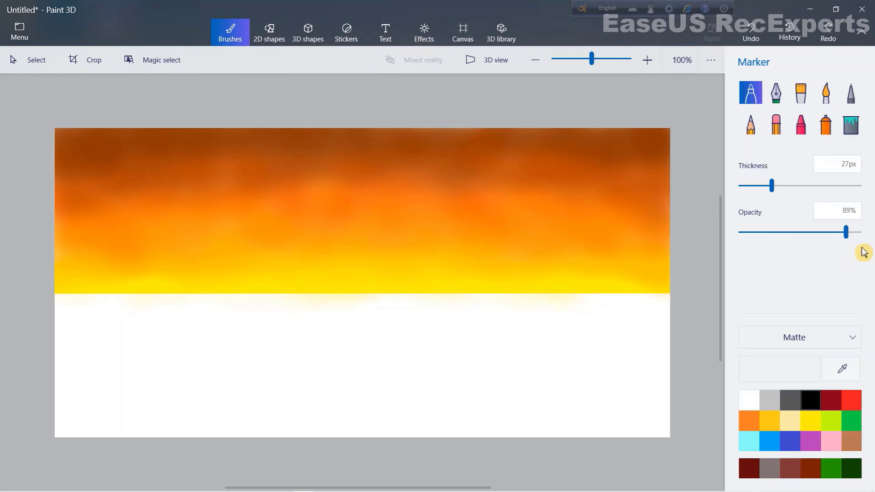
- Draw an uneven black ground line along the bottom of the sky with the 27 px marker at 100% opacity
{"action": "left_click_drag", "start_coordinate": [865, 247], "coordinate": [858, 233]}
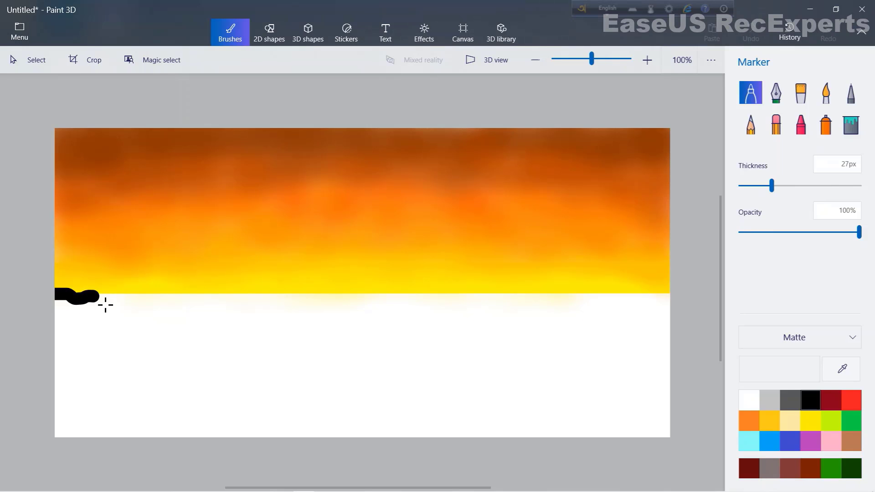
{"action": "left_click_drag", "start_coordinate": [161, 303], "coordinate": [398, 305]}
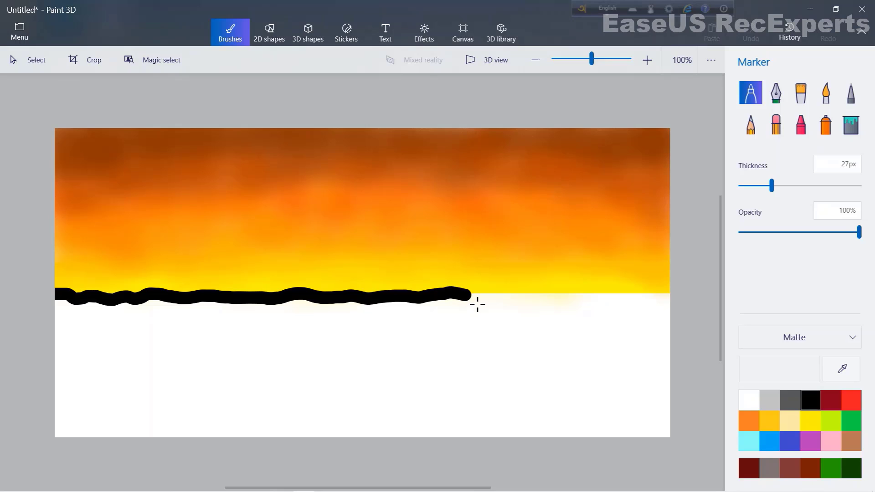
{"action": "left_click_drag", "start_coordinate": [500, 306], "coordinate": [684, 301]}
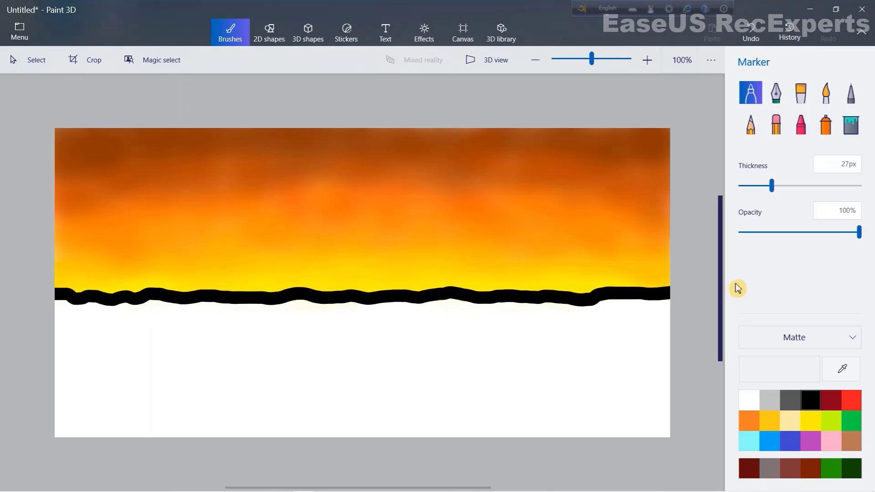
- Thicken the black ground below the horizon line across the full canvas width with the marker at 50 px
{"action": "left_click", "coordinate": [800, 186]}
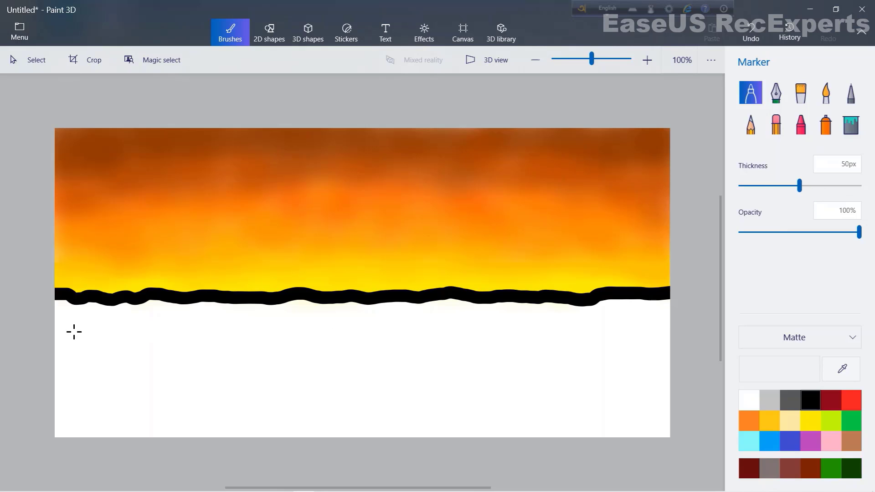
{"action": "mouse_move", "coordinate": [74, 331]}
{"action": "left_mouse_down"}
{"action": "mouse_move", "coordinate": [66, 334]}
{"action": "mouse_move", "coordinate": [104, 316]}
{"action": "mouse_move", "coordinate": [173, 321]}
{"action": "mouse_move", "coordinate": [174, 311]}
{"action": "left_mouse_up"}
{"action": "left_click_drag", "start_coordinate": [97, 326], "coordinate": [70, 336]}
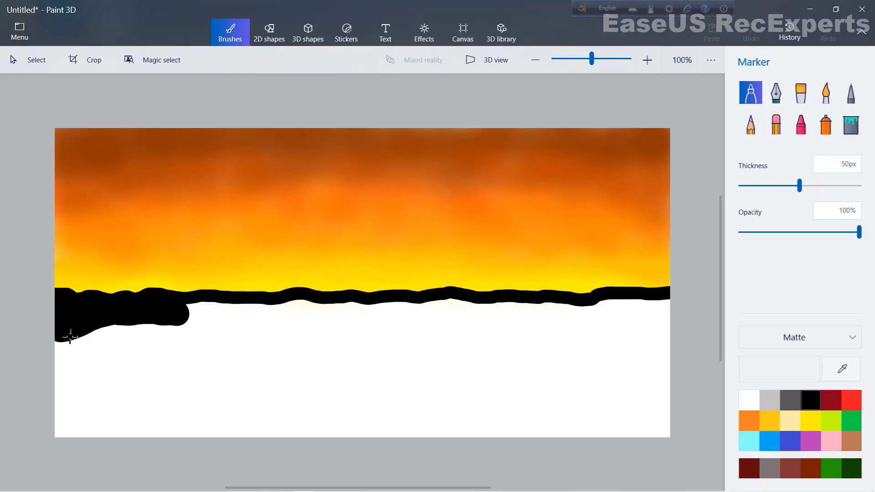
{"action": "mouse_move", "coordinate": [180, 324]}
{"action": "left_mouse_down"}
{"action": "mouse_move", "coordinate": [201, 309]}
{"action": "mouse_move", "coordinate": [248, 320]}
{"action": "mouse_move", "coordinate": [453, 309]}
{"action": "mouse_move", "coordinate": [485, 318]}
{"action": "mouse_move", "coordinate": [688, 317]}
{"action": "left_mouse_up"}
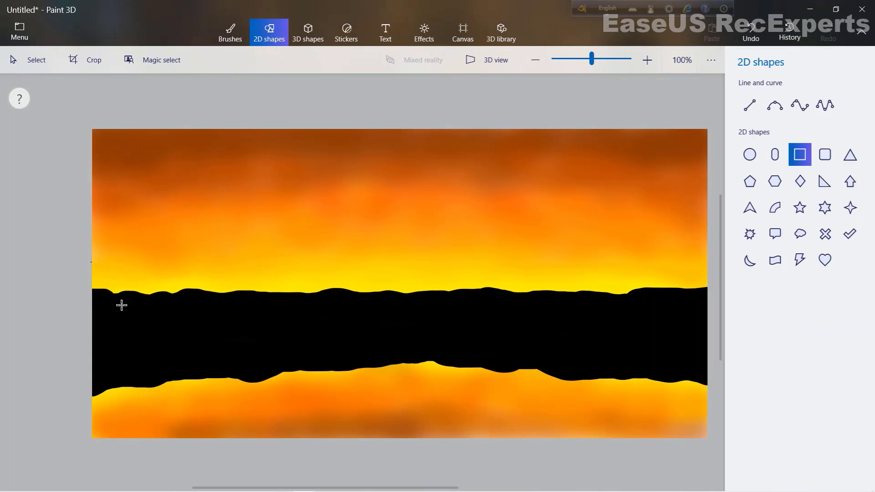
- Draw a small square on the horizon at the canvas's left edge, make its outline and fill black, and shift it slightly left
{"action": "left_click_drag", "start_coordinate": [121, 305], "coordinate": [124, 306]}
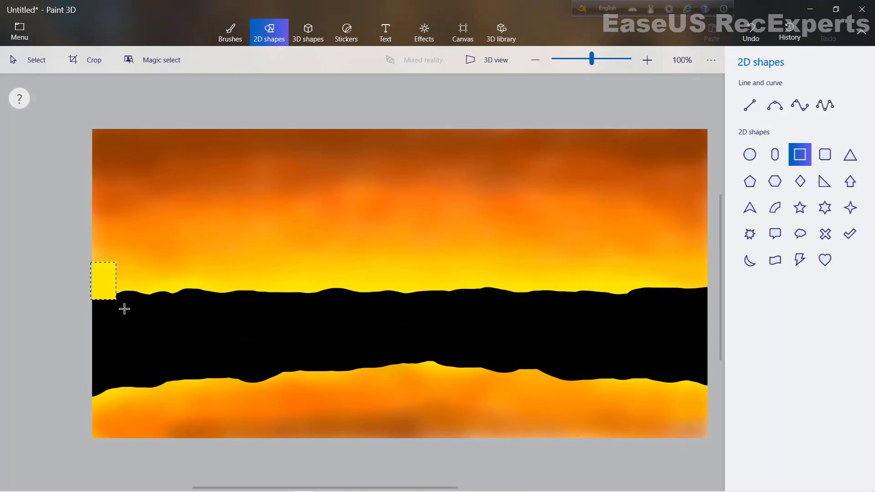
{"action": "left_click_drag", "start_coordinate": [122, 309], "coordinate": [122, 310]}
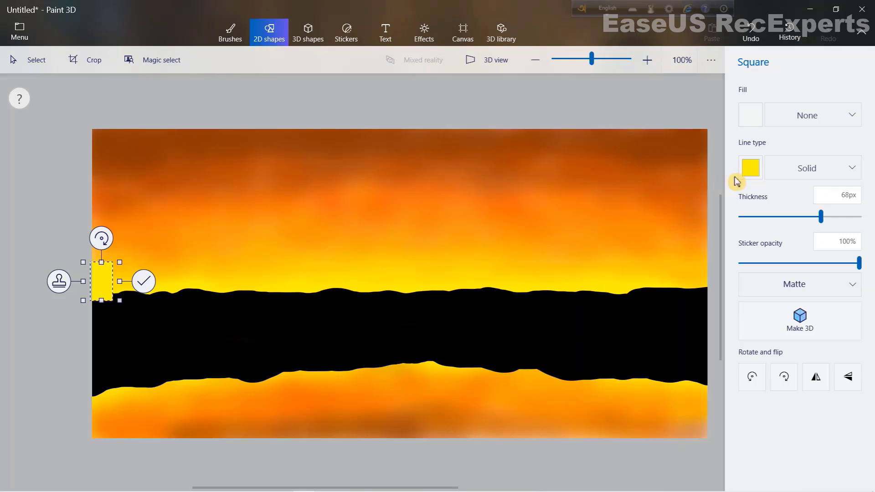
{"action": "left_click", "coordinate": [752, 171]}
{"action": "left_click", "coordinate": [768, 218]}
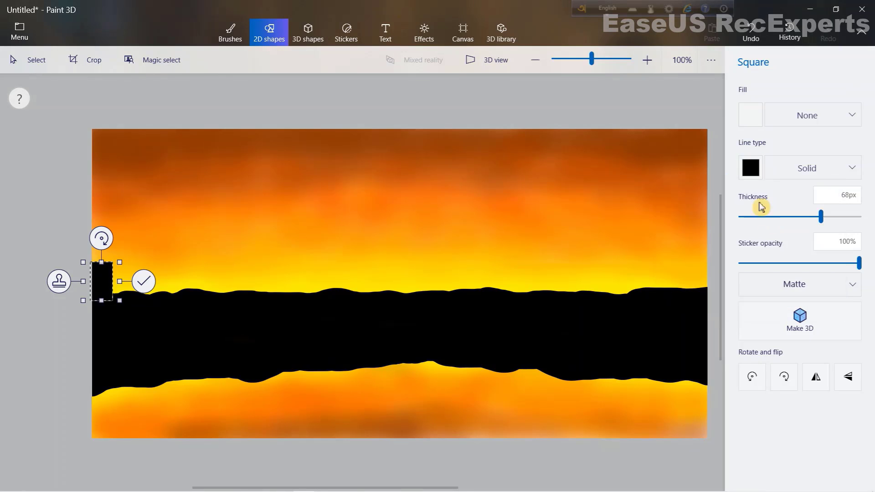
{"action": "left_click", "coordinate": [760, 124]}
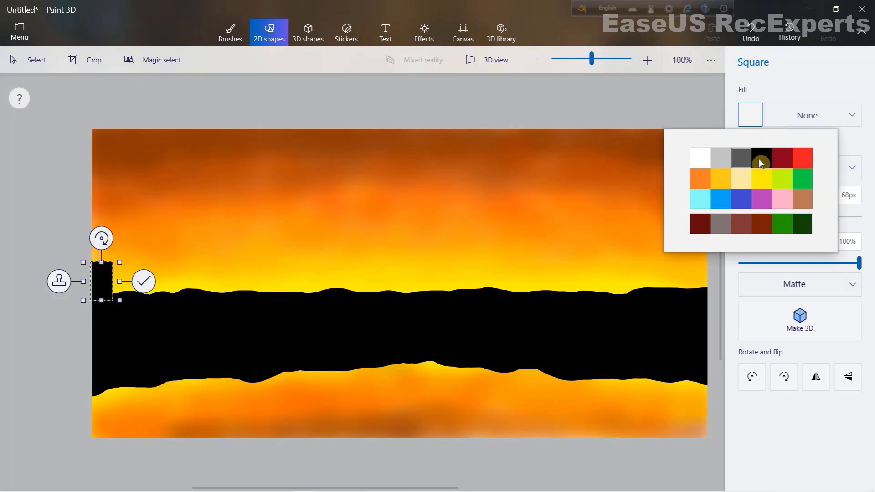
{"action": "left_click", "coordinate": [765, 164]}
{"action": "left_click_drag", "start_coordinate": [107, 289], "coordinate": [99, 286]}
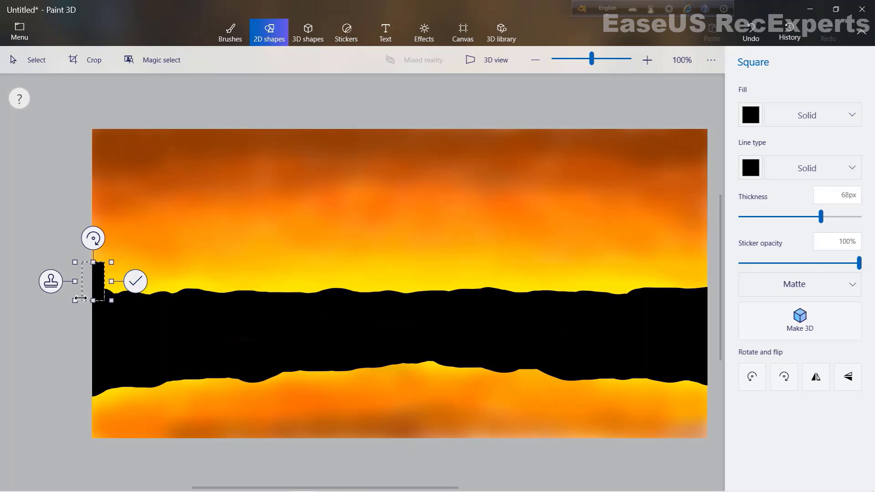
- Stamp the black edge block, stretch the copy into a tall tower, and stamp it in three staggered positions just right of the block
{"action": "left_click", "coordinate": [50, 281]}
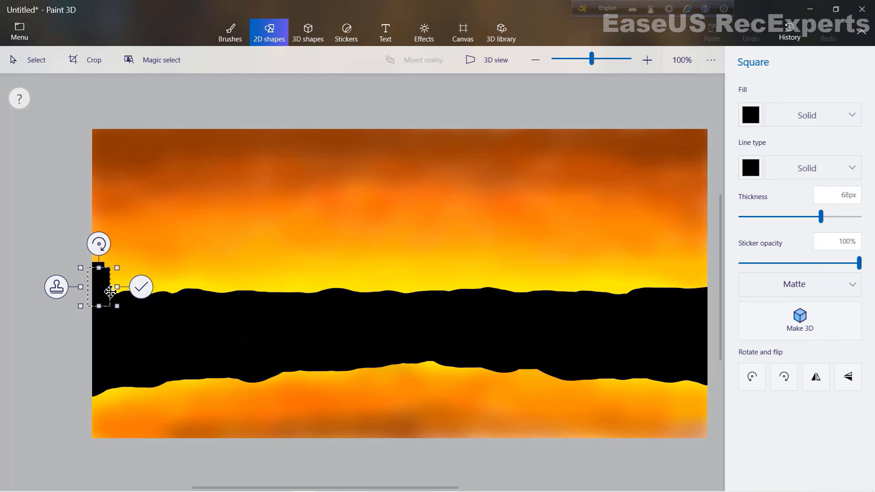
{"action": "left_click_drag", "start_coordinate": [108, 290], "coordinate": [132, 189]}
{"action": "left_click", "coordinate": [85, 237]}
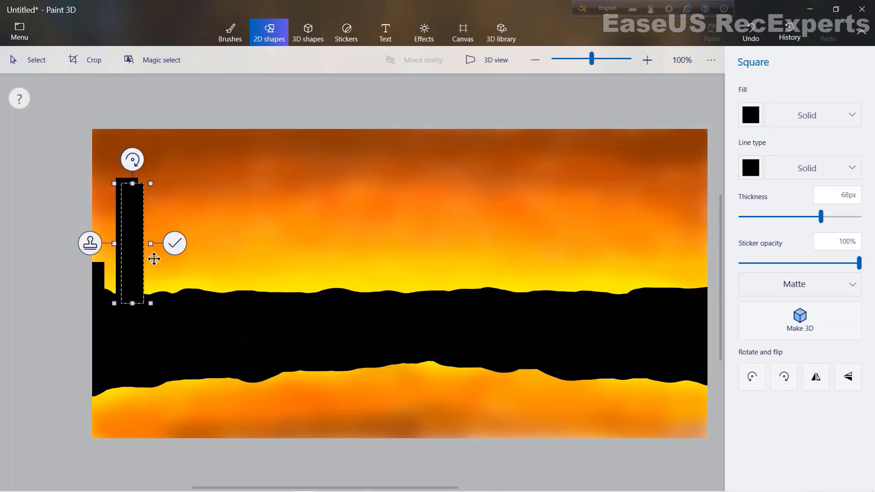
{"action": "mouse_move", "coordinate": [137, 255]}
{"action": "left_mouse_down"}
{"action": "mouse_move", "coordinate": [133, 266]}
{"action": "mouse_move", "coordinate": [144, 268]}
{"action": "left_mouse_up"}
{"action": "left_click", "coordinate": [84, 256]}
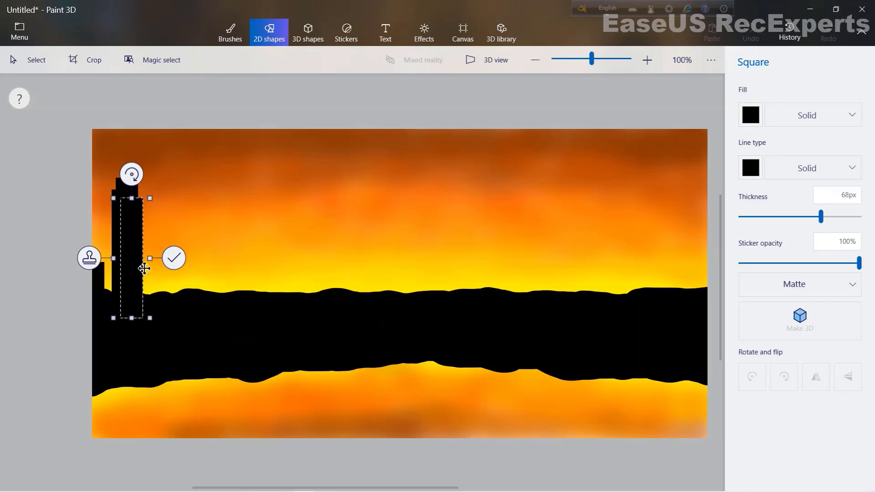
{"action": "left_click", "coordinate": [98, 258]}
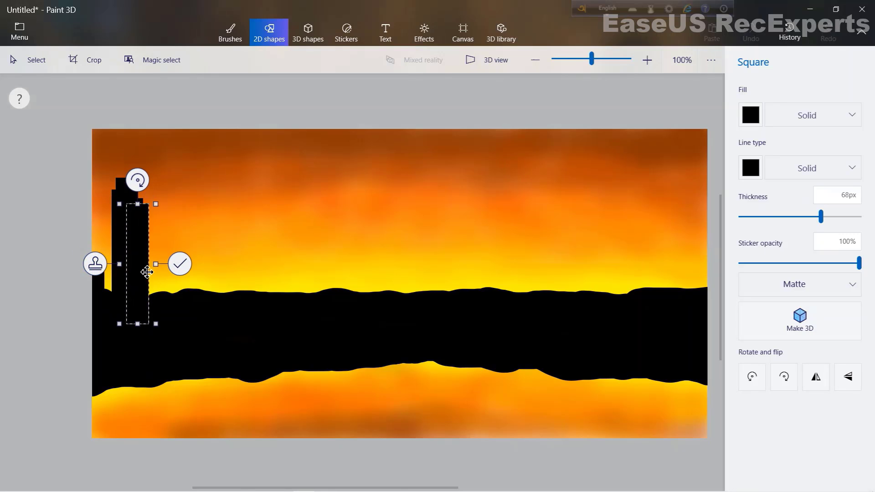
- Stamp more copies of the tower to finish the first cluster and build a second stepped cluster with a taller middle tower
{"action": "left_click_drag", "start_coordinate": [141, 266], "coordinate": [205, 282]}
{"action": "left_click", "coordinate": [105, 283]}
{"action": "left_click", "coordinate": [136, 292]}
{"action": "left_click", "coordinate": [148, 265]}
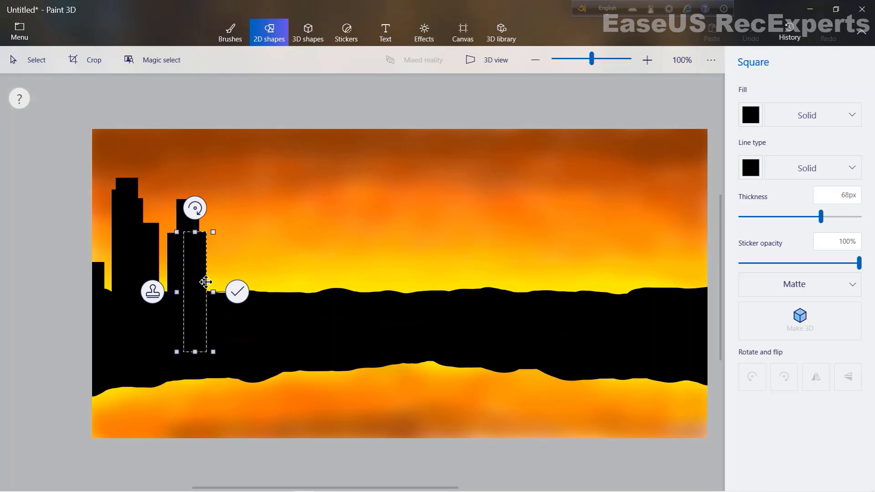
{"action": "left_click", "coordinate": [158, 294]}
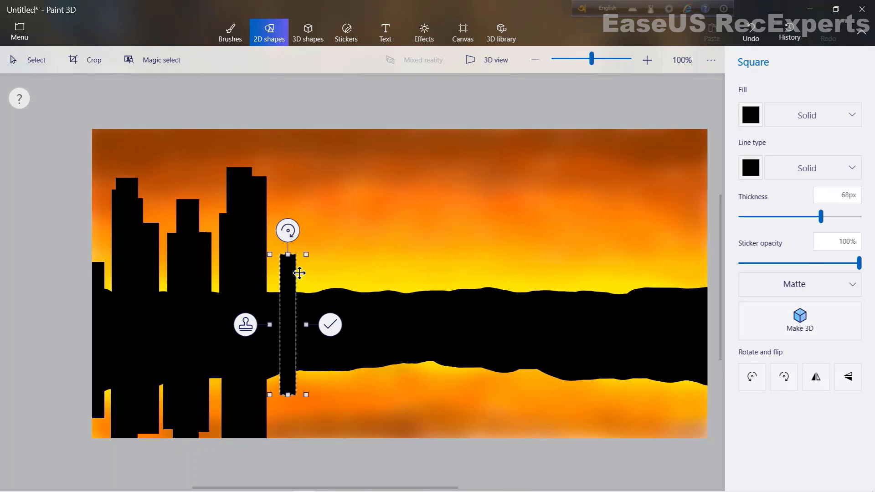
- Stamp two separate narrow buildings to the right of the tallest cluster, extending above and below the ground band, the second one shorter
{"action": "left_click_drag", "start_coordinate": [288, 254], "coordinate": [288, 214]}
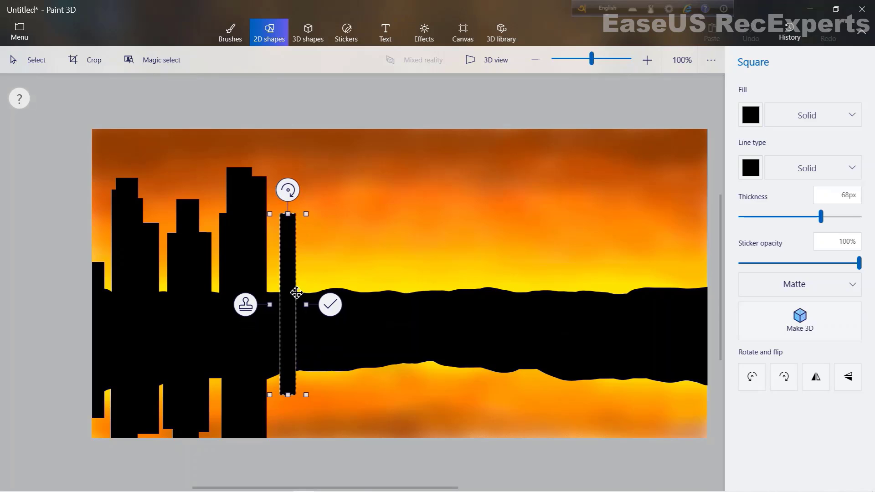
{"action": "left_click_drag", "start_coordinate": [296, 292], "coordinate": [322, 328]}
{"action": "left_click", "coordinate": [243, 326]}
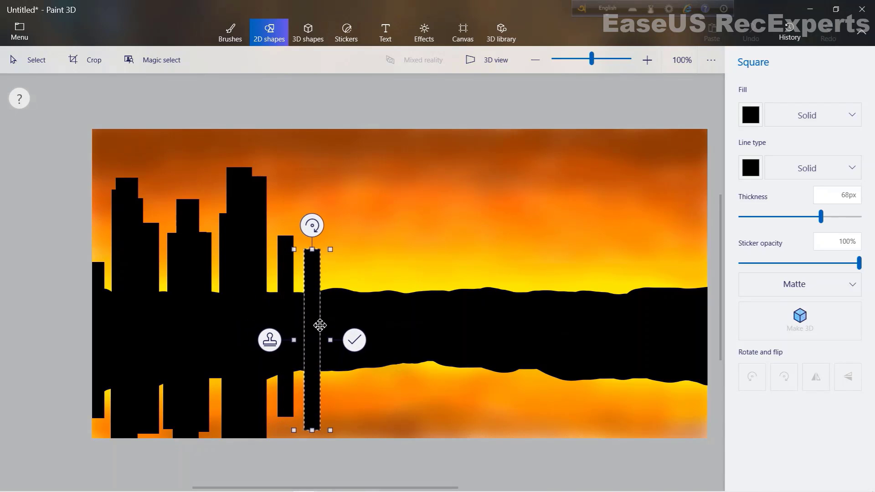
{"action": "left_click_drag", "start_coordinate": [319, 439], "coordinate": [324, 413]}
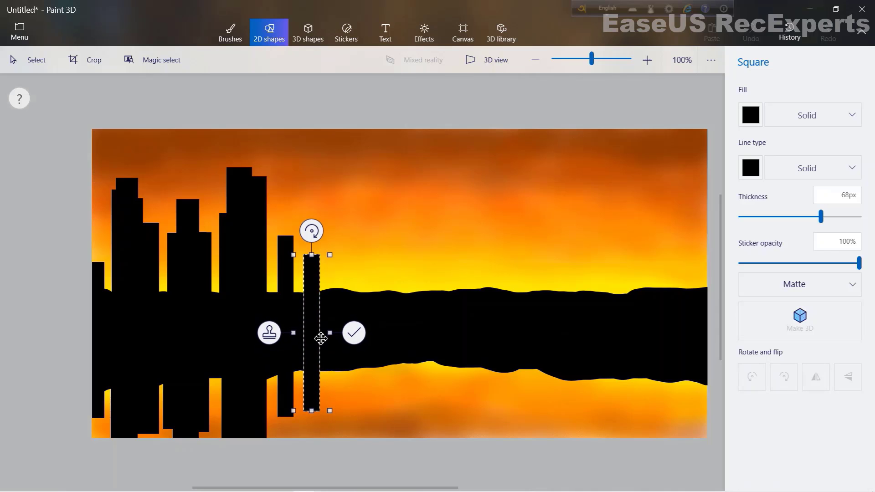
{"action": "left_click_drag", "start_coordinate": [301, 362], "coordinate": [298, 370]}
{"action": "left_click_drag", "start_coordinate": [319, 421], "coordinate": [312, 403]}
{"action": "left_click", "coordinate": [268, 329]}
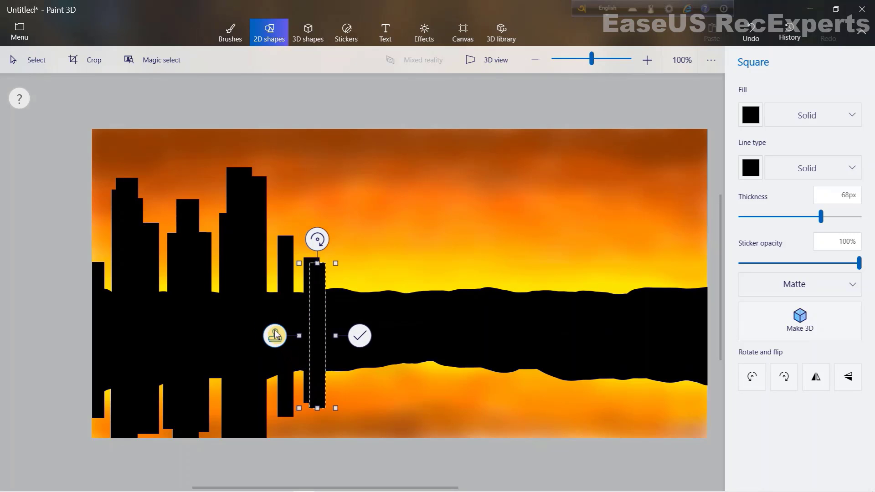
- Stamp a taller, wider tower beside the narrow buildings, with a shorter one adjoining its right side
{"action": "left_click_drag", "start_coordinate": [323, 327], "coordinate": [347, 325]}
{"action": "left_click_drag", "start_coordinate": [344, 258], "coordinate": [344, 212]}
{"action": "mouse_move", "coordinate": [346, 406]}
{"action": "left_mouse_down"}
{"action": "mouse_move", "coordinate": [347, 428]}
{"action": "mouse_move", "coordinate": [348, 421]}
{"action": "left_mouse_up"}
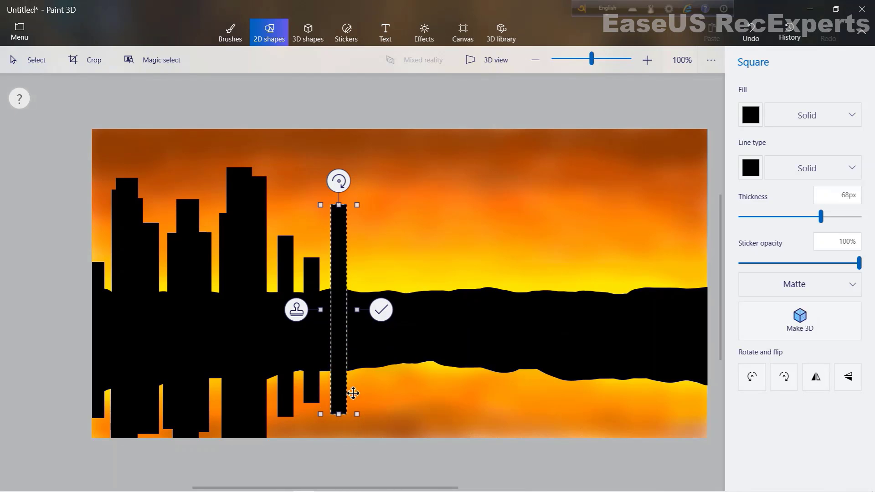
{"action": "left_click", "coordinate": [301, 311]}
{"action": "left_click_drag", "start_coordinate": [348, 303], "coordinate": [372, 322]}
{"action": "left_click_drag", "start_coordinate": [369, 447], "coordinate": [352, 381]}
{"action": "left_click", "coordinate": [322, 311]}
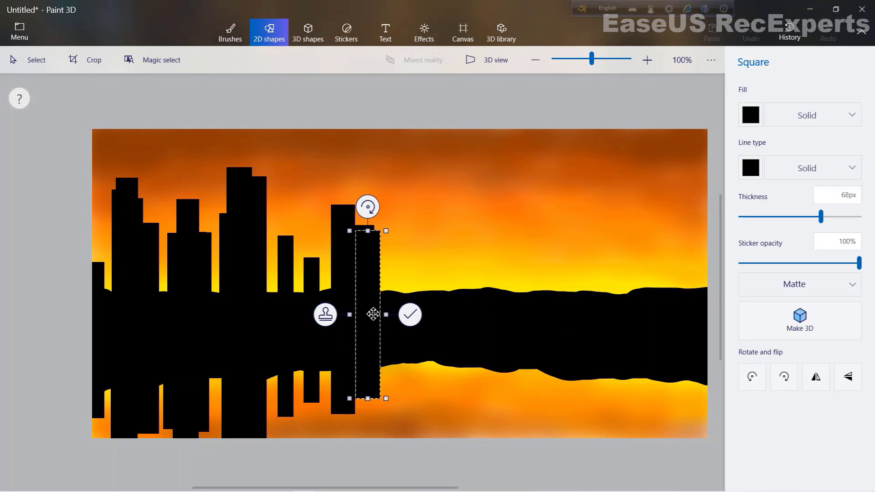
- Build a symmetrical stepped tower near the canvas centre by stamping three overlapping blocks, each wider and shorter than the last
{"action": "left_click_drag", "start_coordinate": [371, 313], "coordinate": [422, 304]}
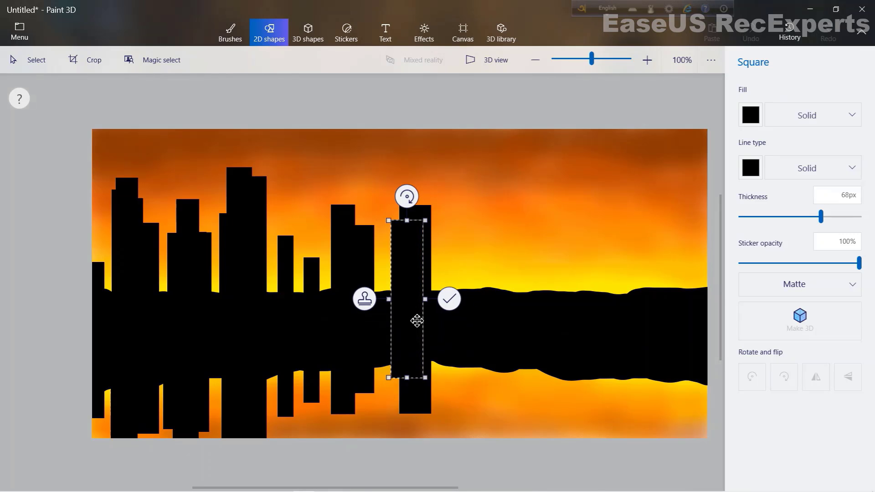
{"action": "left_click_drag", "start_coordinate": [415, 321], "coordinate": [417, 314]}
{"action": "left_click_drag", "start_coordinate": [412, 373], "coordinate": [414, 413]}
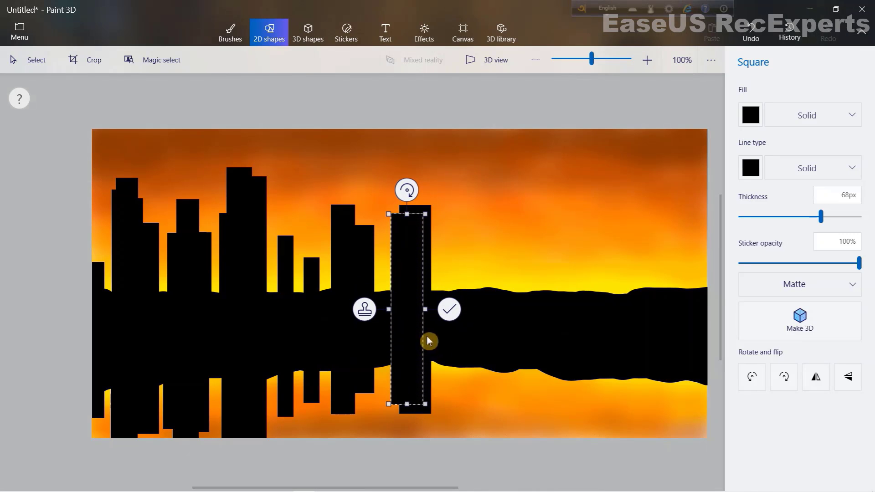
{"action": "mouse_move", "coordinate": [435, 321]}
{"action": "left_mouse_down"}
{"action": "mouse_move", "coordinate": [454, 324]}
{"action": "mouse_move", "coordinate": [424, 312]}
{"action": "left_mouse_up"}
{"action": "left_click", "coordinate": [374, 313]}
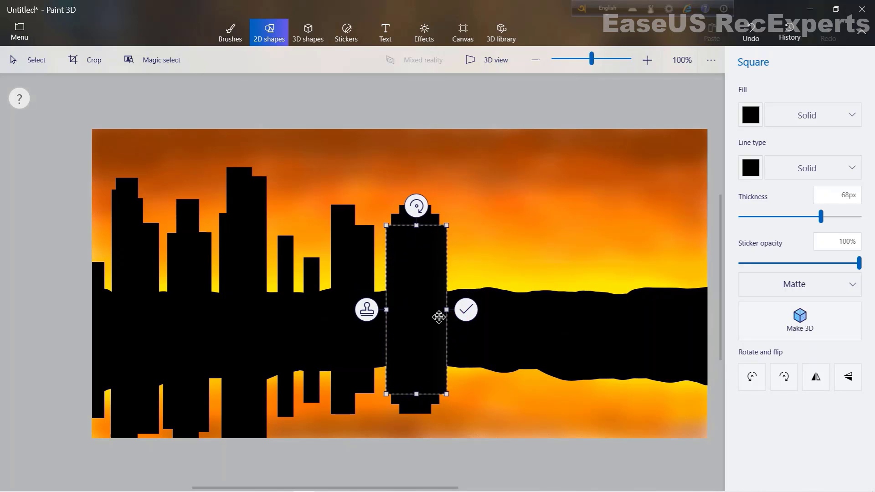
{"action": "left_click_drag", "start_coordinate": [435, 317], "coordinate": [438, 317]}
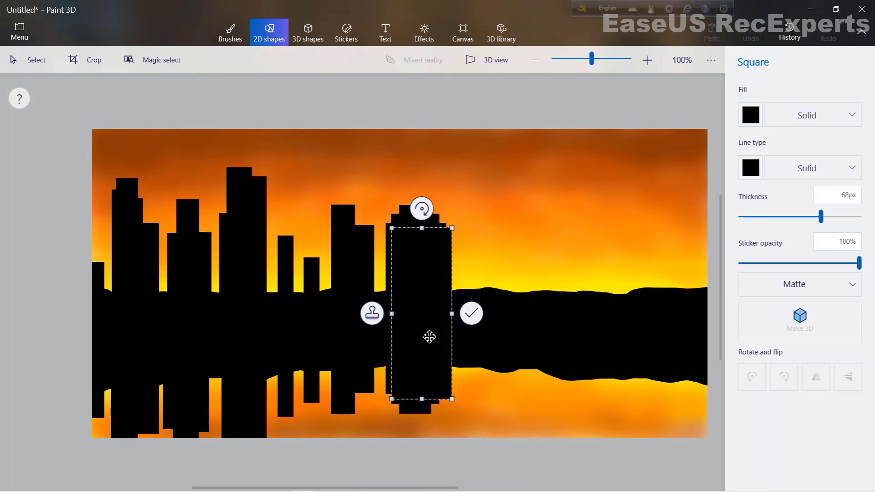
- Place a narrower copy to the right of the stepped tower, shorten it at both ends, and stamp it as a low building
{"action": "left_click_drag", "start_coordinate": [425, 335], "coordinate": [510, 312]}
{"action": "left_click_drag", "start_coordinate": [507, 394], "coordinate": [491, 339]}
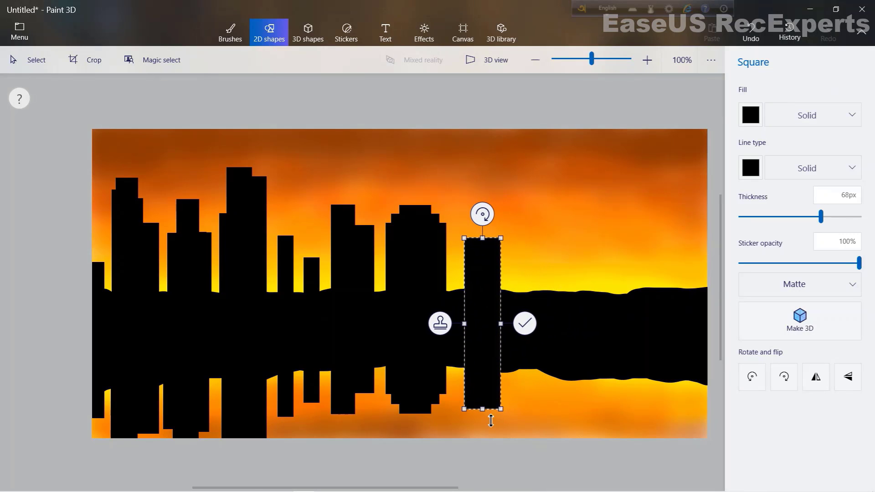
{"action": "left_click_drag", "start_coordinate": [490, 411], "coordinate": [492, 402]}
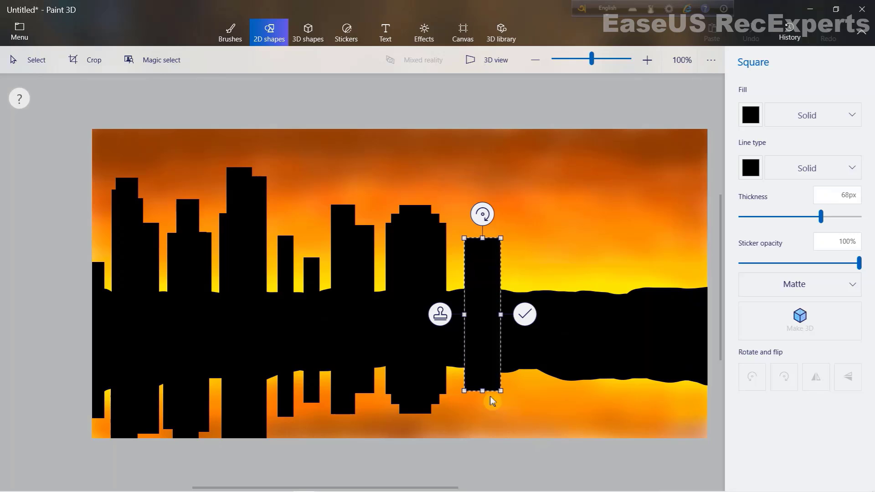
{"action": "left_click_drag", "start_coordinate": [490, 247], "coordinate": [496, 270]}
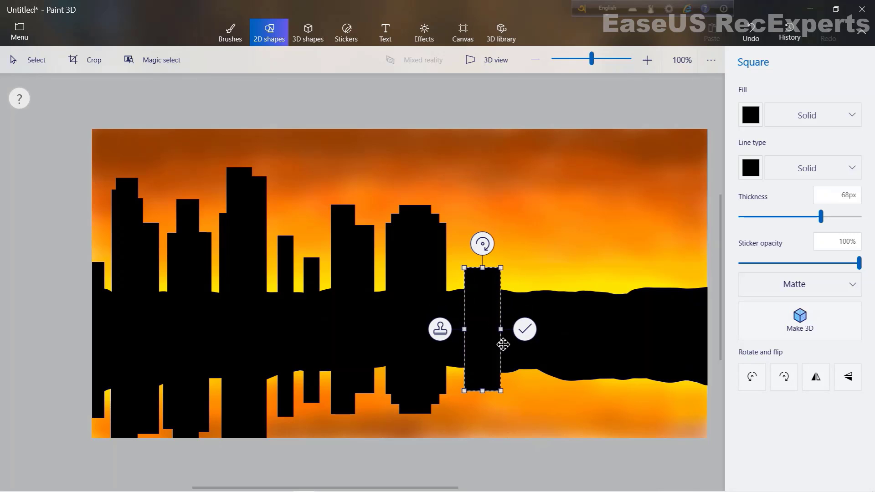
{"action": "left_click", "coordinate": [439, 329]}
- Stretch the next copy into a very tall tower reaching the canvas bottom and stamp a slightly higher one overlapping its right side
{"action": "left_click_drag", "start_coordinate": [482, 329], "coordinate": [541, 327]}
{"action": "left_click_drag", "start_coordinate": [545, 276], "coordinate": [551, 224]}
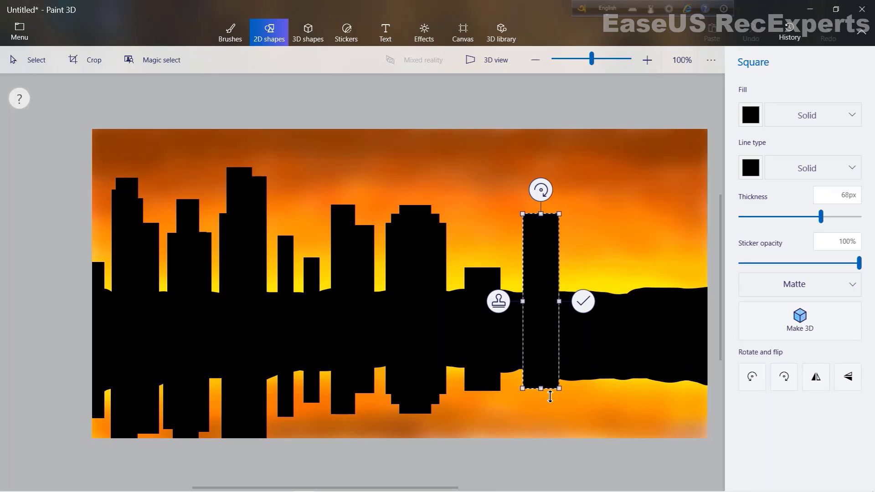
{"action": "left_click_drag", "start_coordinate": [550, 396], "coordinate": [549, 447]}
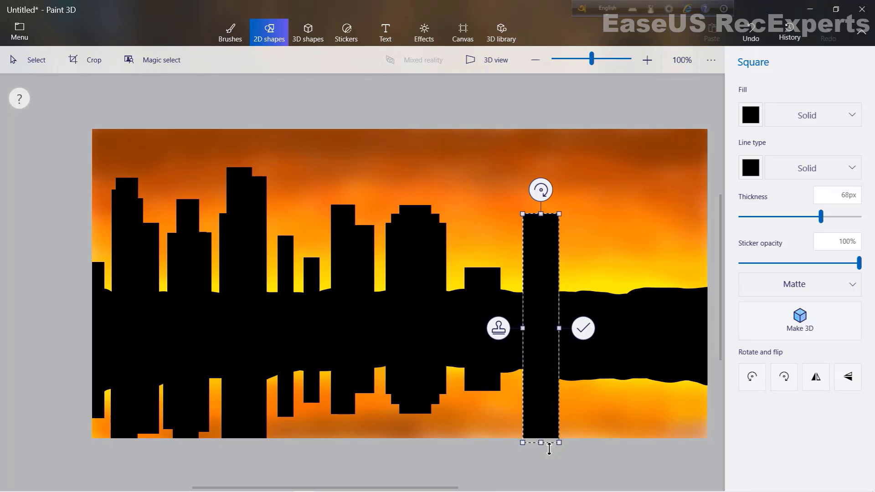
{"action": "left_click_drag", "start_coordinate": [551, 220], "coordinate": [546, 189]}
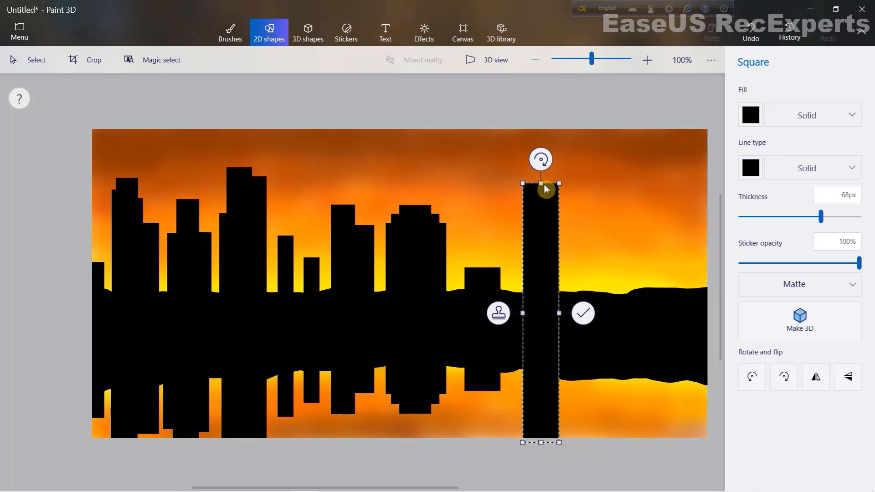
{"action": "left_click", "coordinate": [500, 313]}
{"action": "left_click_drag", "start_coordinate": [549, 317], "coordinate": [563, 298]}
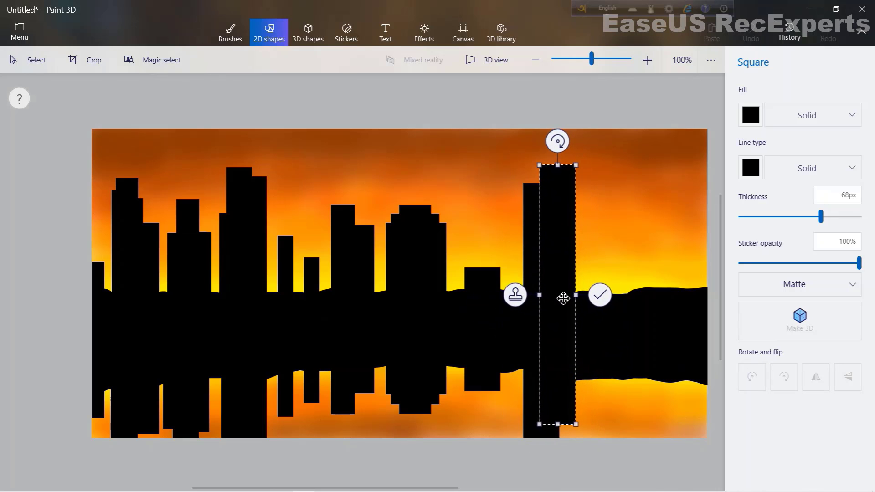
{"action": "left_click_drag", "start_coordinate": [558, 425], "coordinate": [551, 438]}
{"action": "left_click", "coordinate": [520, 317]}
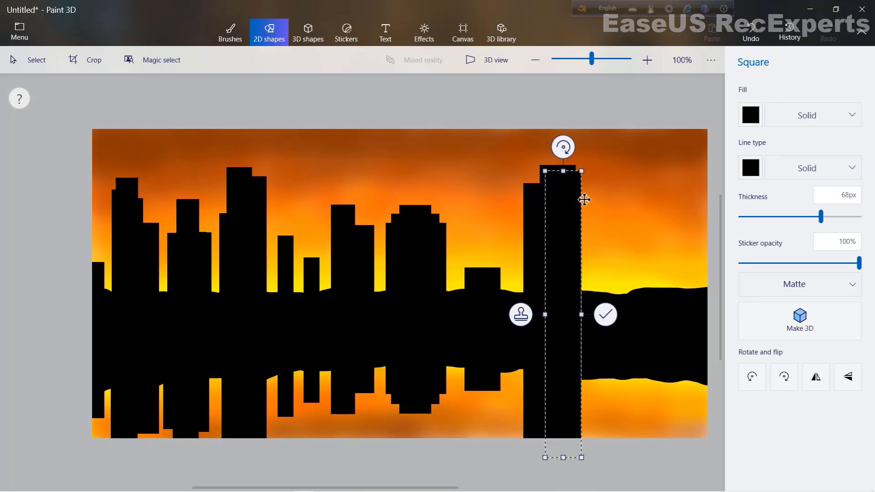
- Build a stepped cluster right of the tallest double tower from three overlapping blocks, with the middle block highest
{"action": "left_click_drag", "start_coordinate": [576, 165], "coordinate": [581, 291]}
{"action": "left_click_drag", "start_coordinate": [597, 338], "coordinate": [622, 299]}
{"action": "left_click", "coordinate": [560, 319]}
{"action": "left_click_drag", "start_coordinate": [618, 385], "coordinate": [618, 418]}
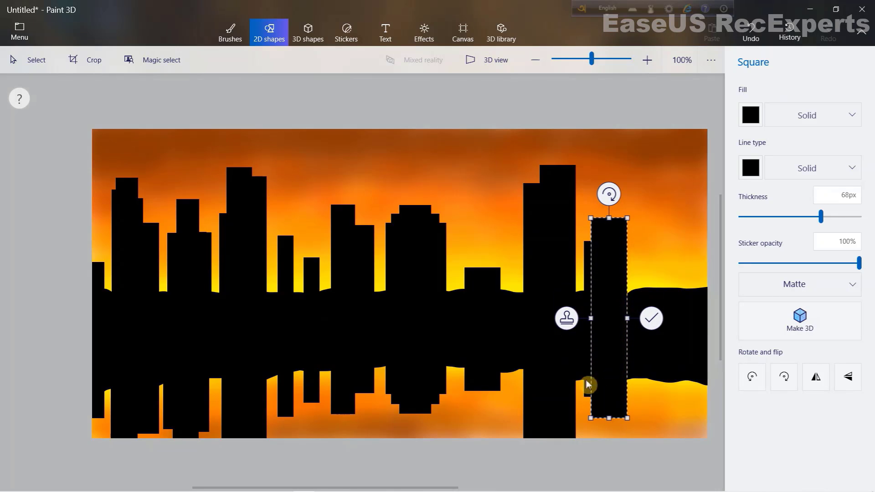
{"action": "left_click", "coordinate": [572, 325]}
{"action": "left_click_drag", "start_coordinate": [621, 330], "coordinate": [639, 363]}
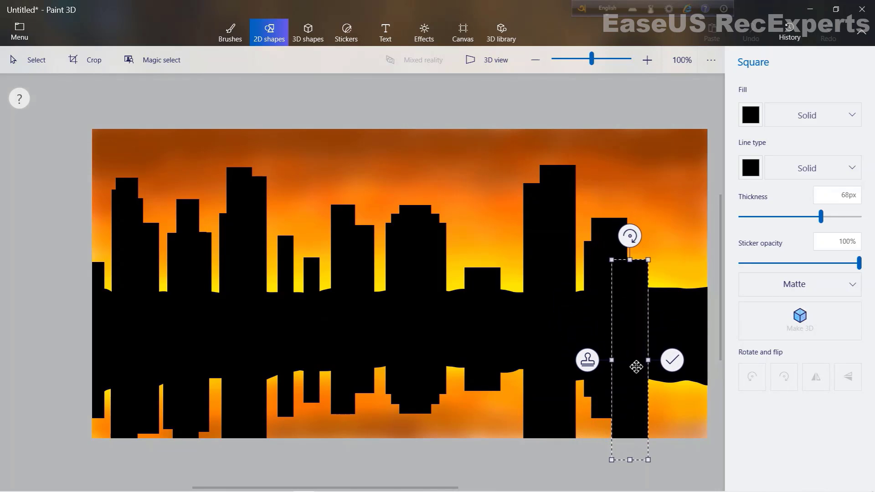
{"action": "left_click_drag", "start_coordinate": [638, 469], "coordinate": [635, 389]}
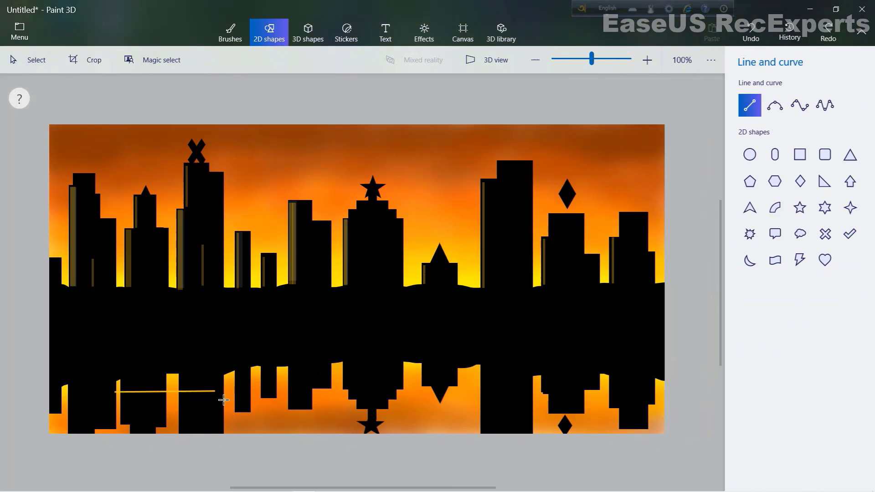
- Draw a thin horizontal line across the first tower's reflection, set its sticker opacity to 25%, and recolour it white at 3 px thickness
{"action": "mouse_move", "coordinate": [219, 393]}
{"action": "left_mouse_down"}
{"action": "mouse_move", "coordinate": [109, 414]}
{"action": "mouse_move", "coordinate": [129, 404]}
{"action": "mouse_move", "coordinate": [120, 404]}
{"action": "left_mouse_up"}
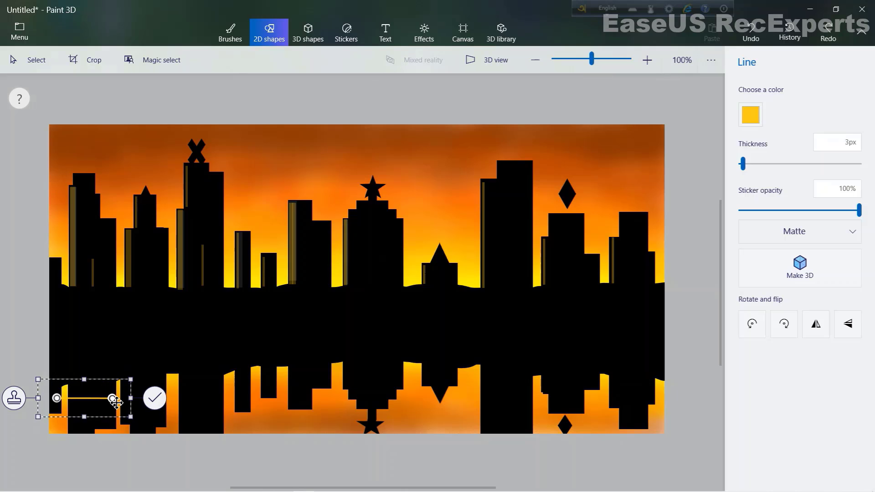
{"action": "left_click_drag", "start_coordinate": [858, 209], "coordinate": [777, 230]}
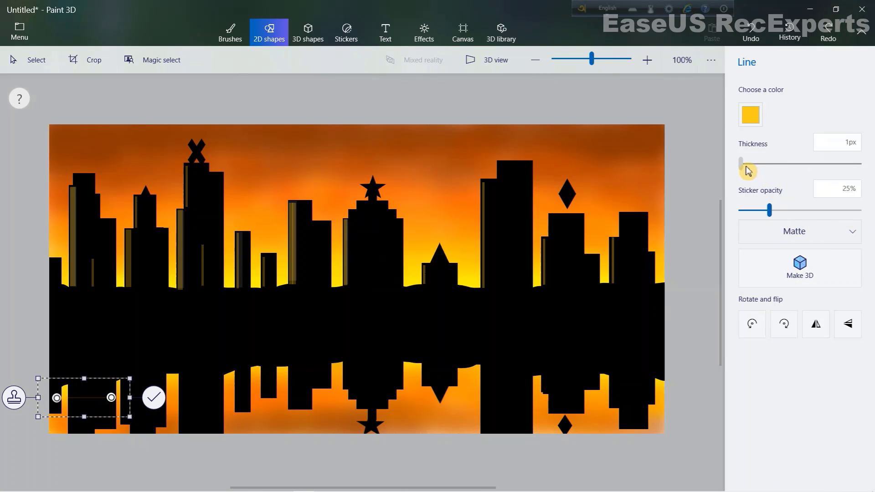
{"action": "left_click", "coordinate": [763, 120]}
{"action": "left_click", "coordinate": [700, 157]}
{"action": "left_click", "coordinate": [756, 125]}
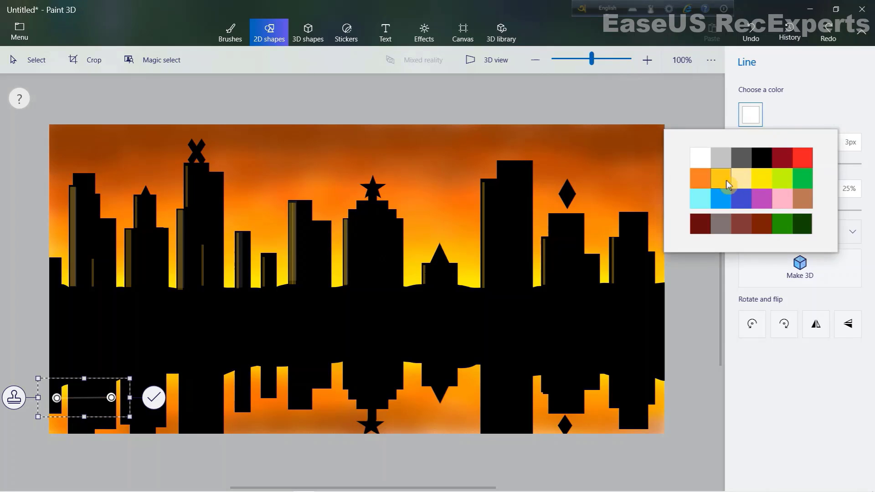